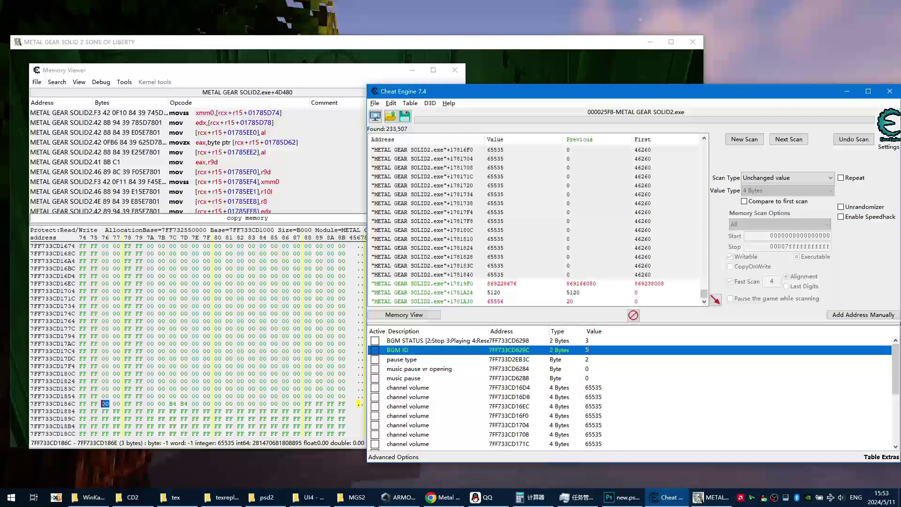
# - Set the BGM ID value to 2
pyautogui.press('BackSpace')
pyautogui.write('2')
pyautogui.press('Return')
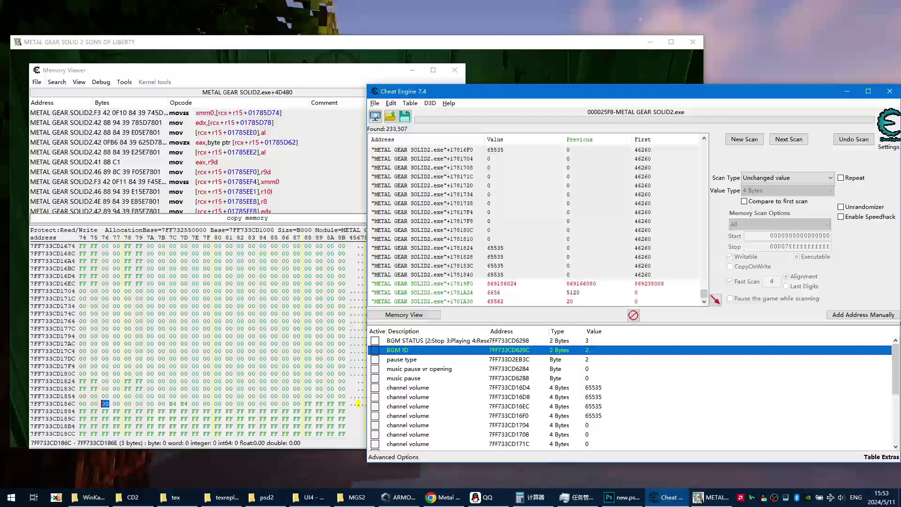
# - Overwrite the first two bytes of memory rows 7FF733CD15B4 and 7FF733CD15CC with 00 00
pyautogui.scroll(7, 197, 329)
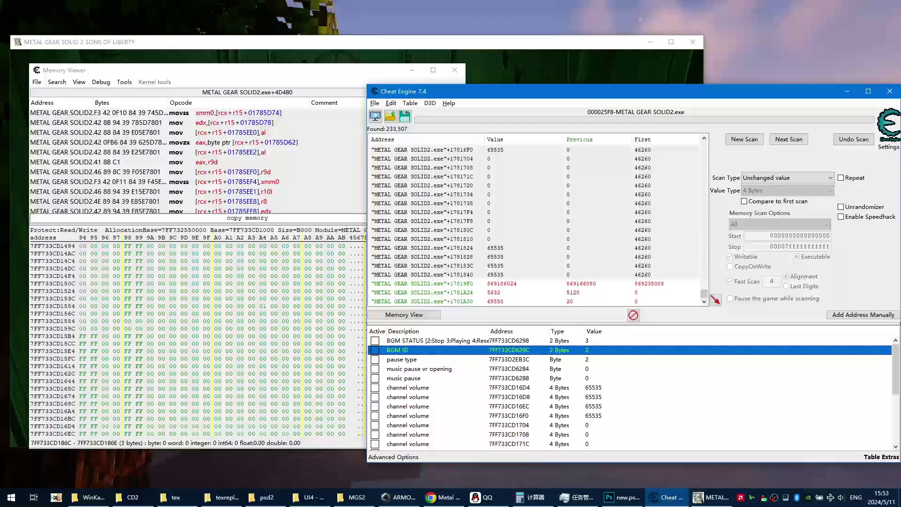
pyautogui.click(83, 335)
pyautogui.scroll(5, 83, 338)
pyautogui.scroll(1, 234, 337)
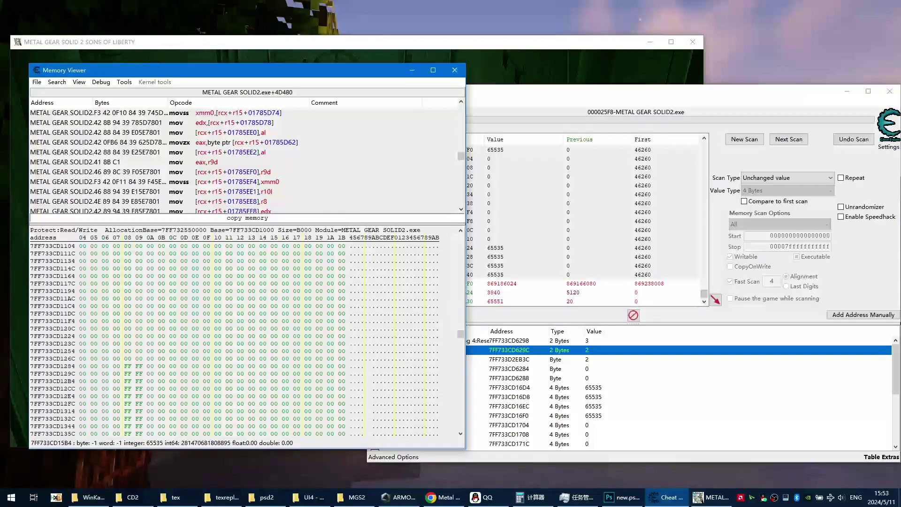
pyautogui.scroll(-7, 234, 338)
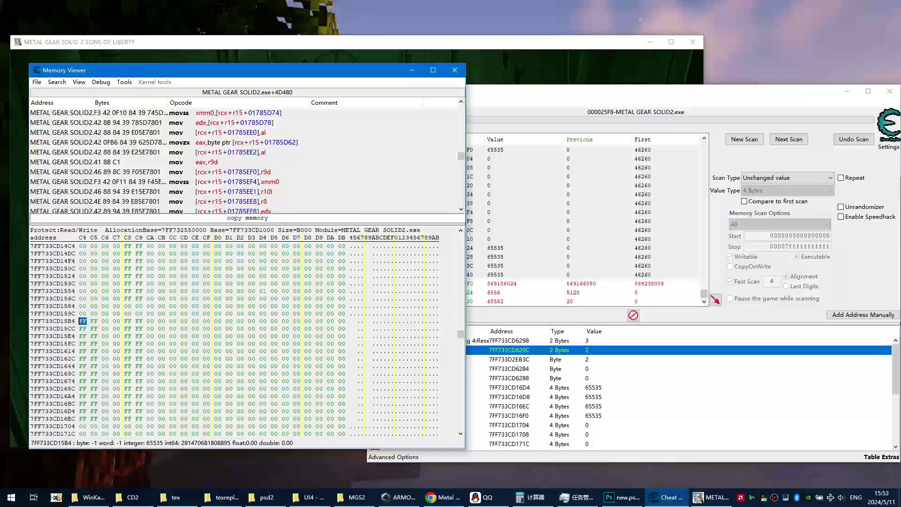
pyautogui.scroll(-6, 234, 338)
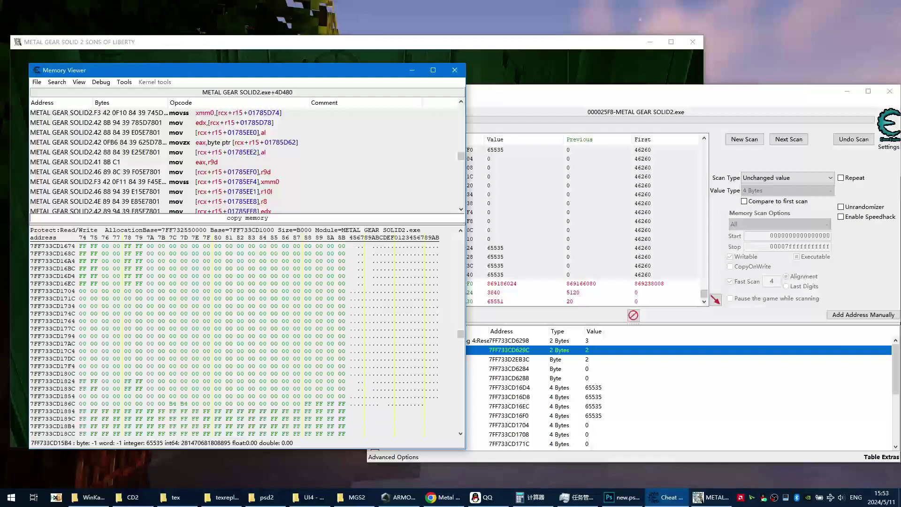
pyautogui.click(508, 387)
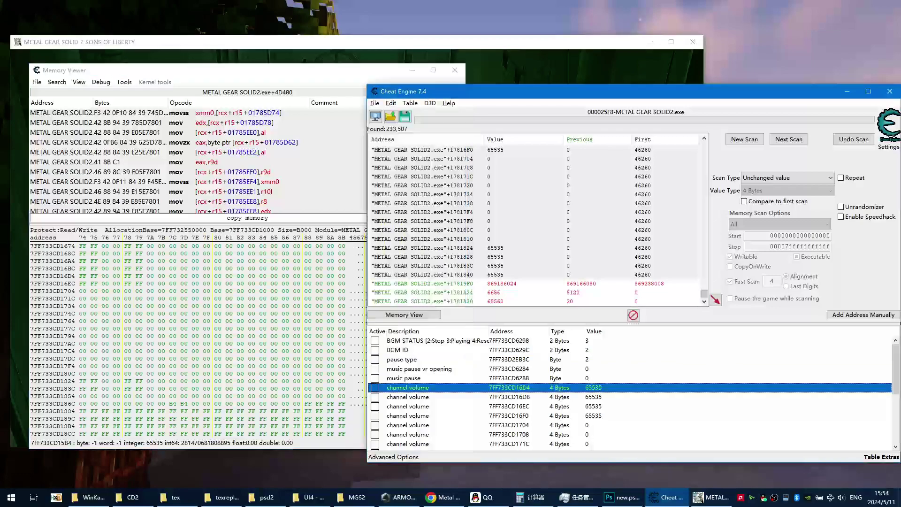
pyautogui.click(235, 69)
pyautogui.scroll(5, 235, 338)
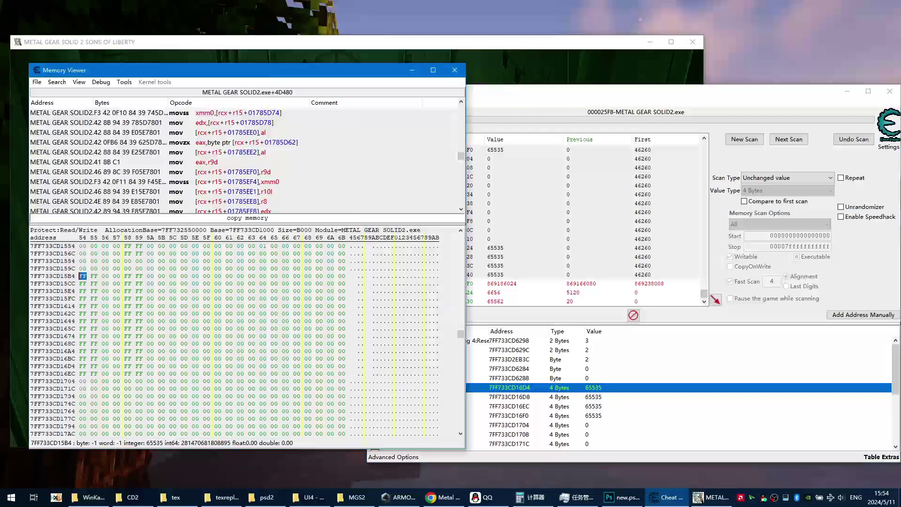
pyautogui.write('00 00')
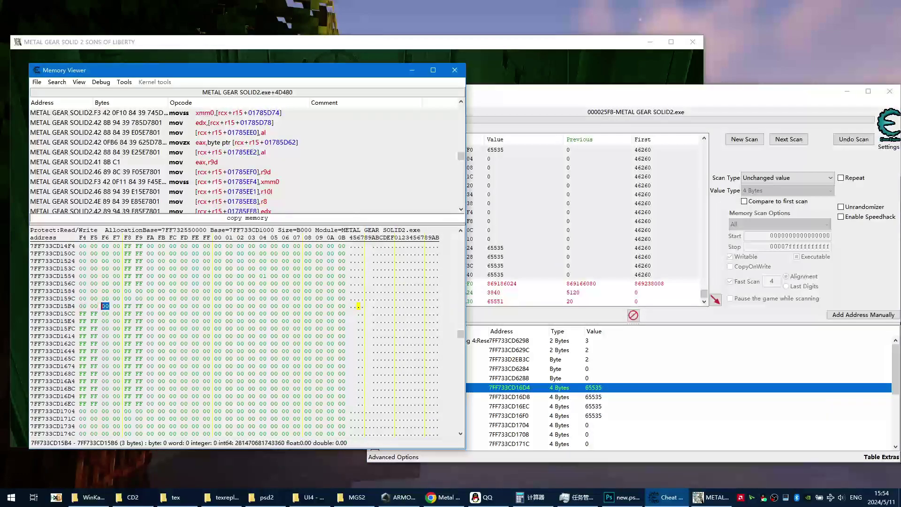
pyautogui.click(82, 313)
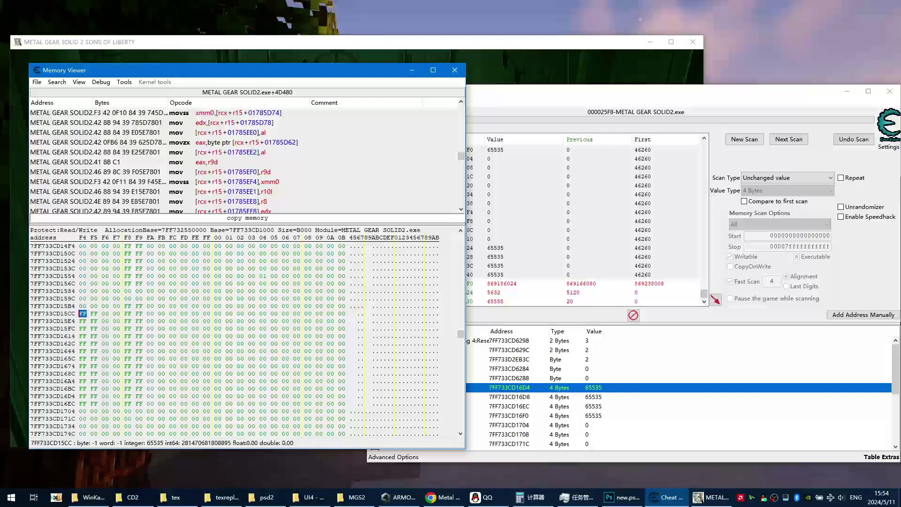
pyautogui.write('0000')
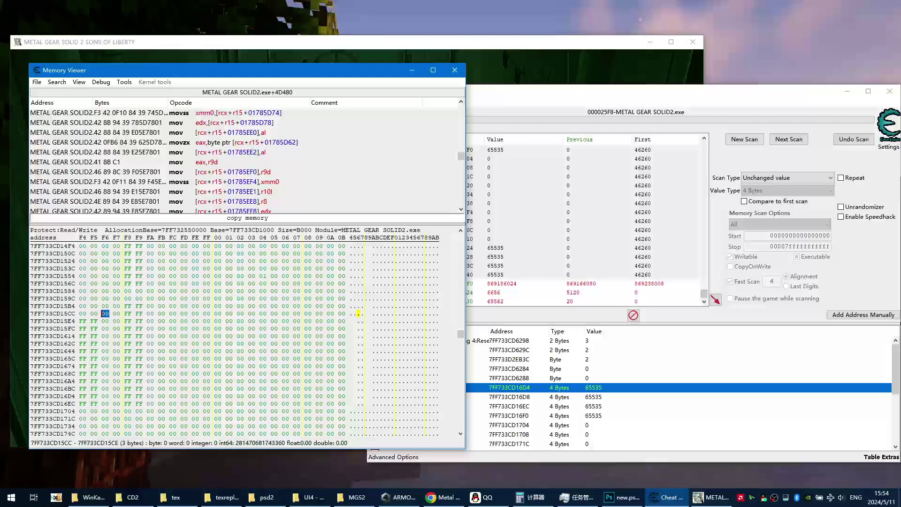
# - Copy the two zeroed bytes at 7FF733CD15CC and write 00 00 over the first two bytes of rows 7FF733CD15E4 through 7FF733CD165C
pyautogui.moveTo(81, 313); pyautogui.dragTo(94, 313)
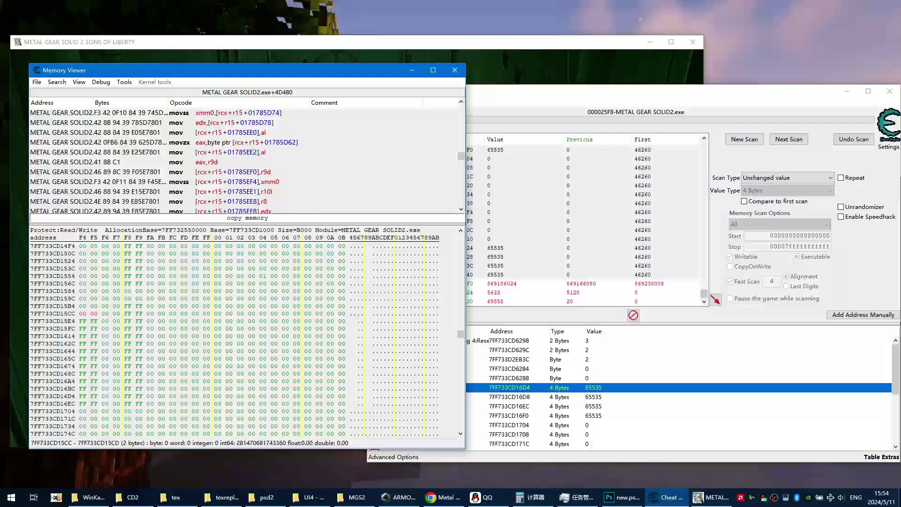
pyautogui.click(83, 321)
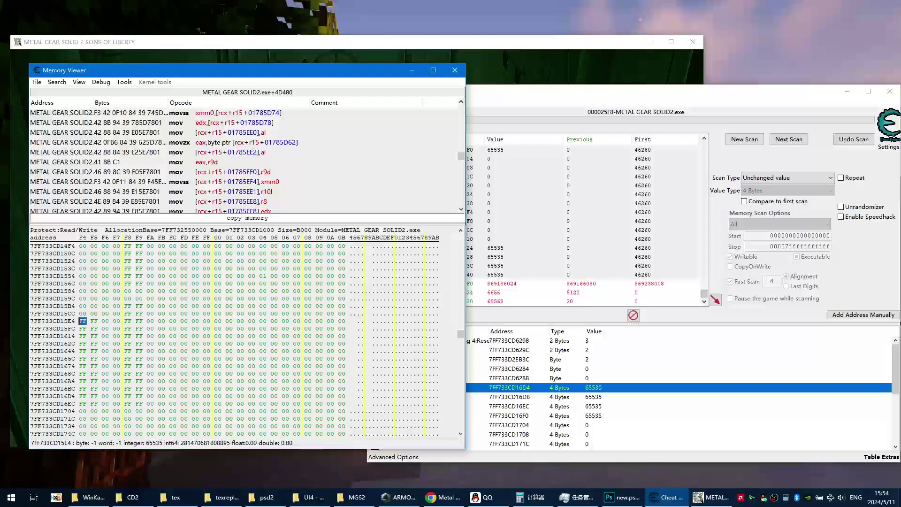
pyautogui.write('00 00')
pyautogui.moveTo(82, 329); pyautogui.dragTo(93, 329)
pyautogui.write('00 00')
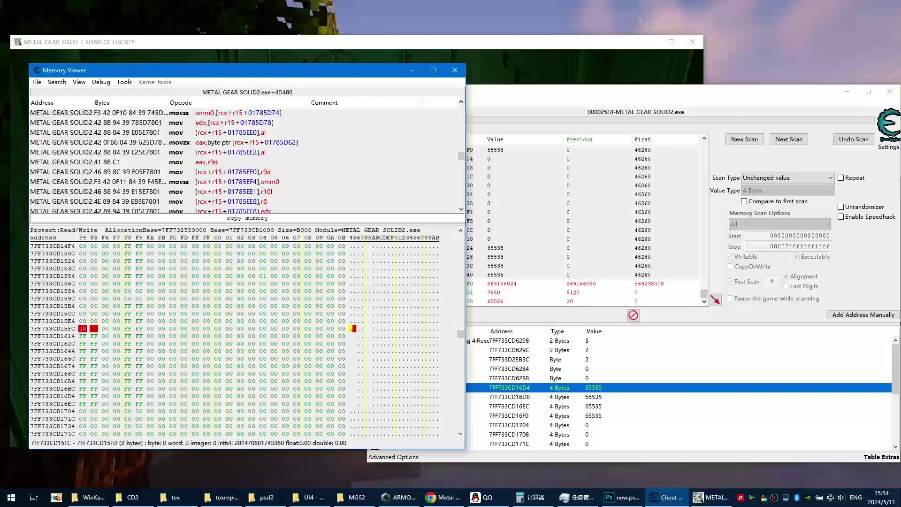
pyautogui.click(82, 336)
pyautogui.write('0000')
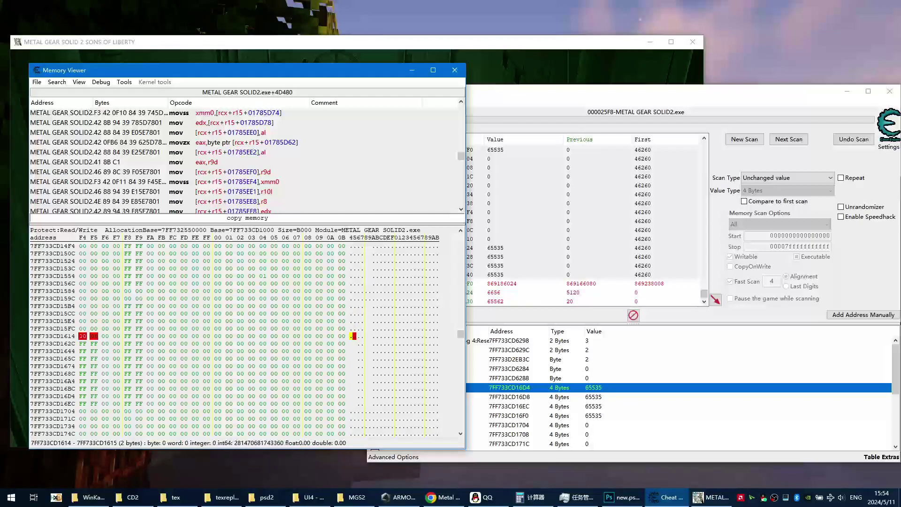
pyautogui.click(83, 344)
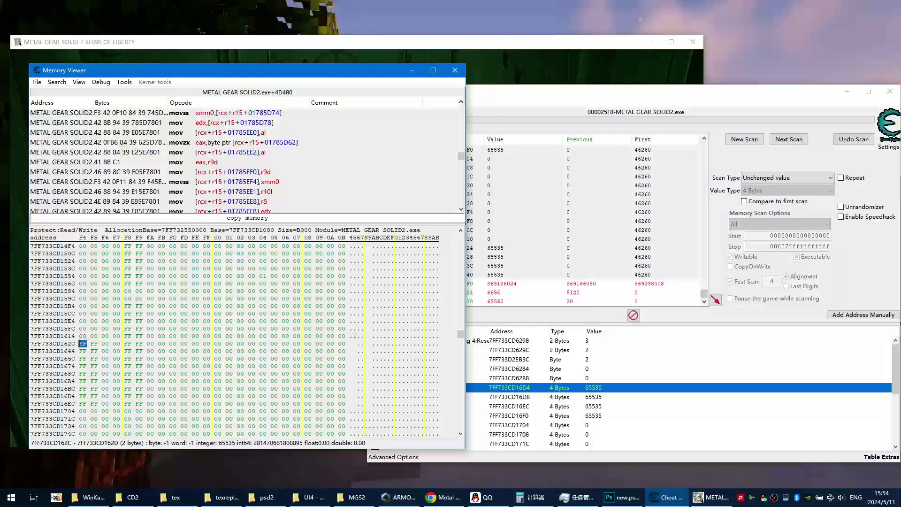
pyautogui.write('00 00')
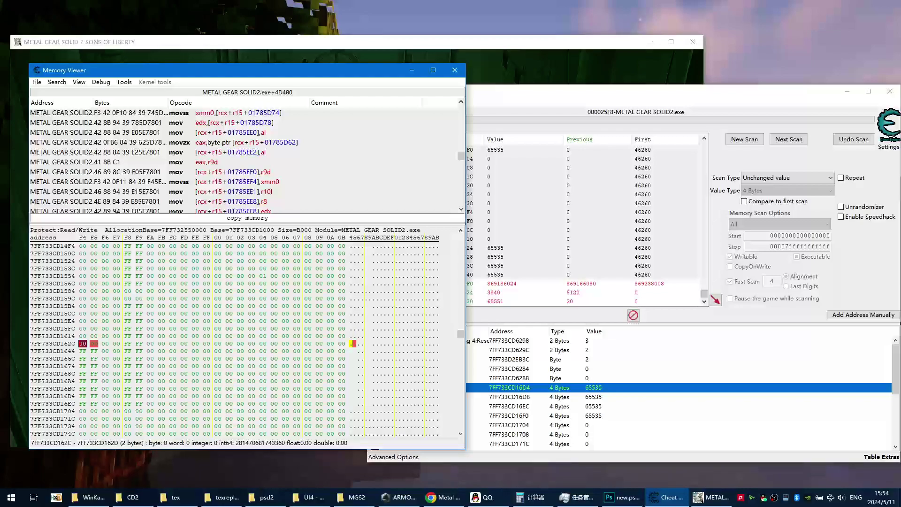
pyautogui.click(82, 351)
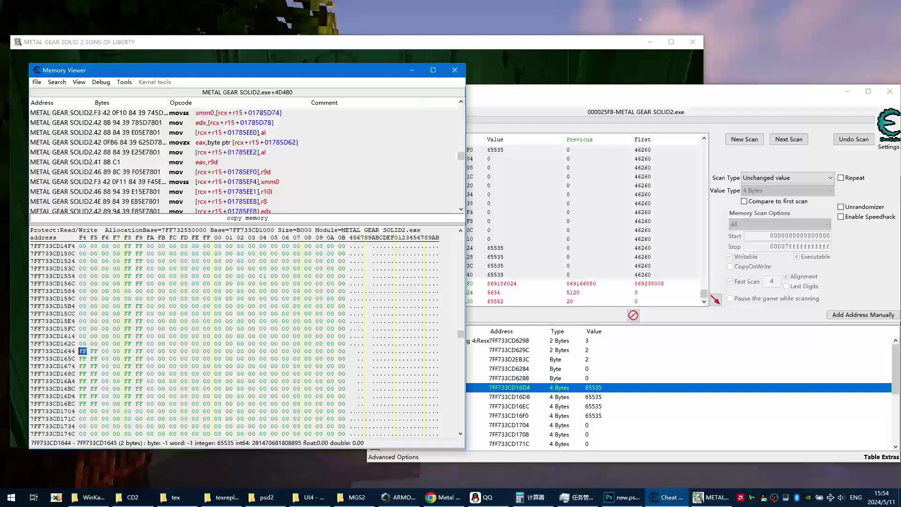
pyautogui.write('0000')
pyautogui.click(83, 359)
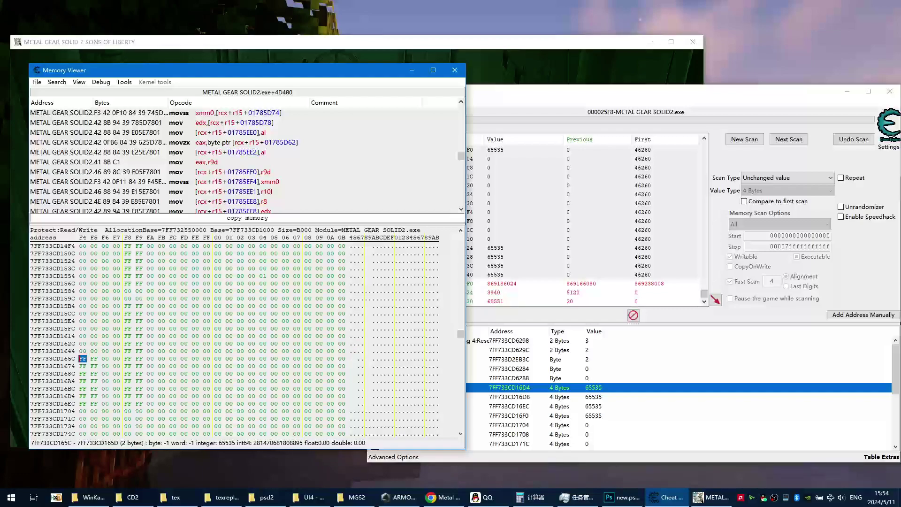
pyautogui.write('00 00')
# - Write 00 00 over the first two bytes of each memory row from 7FF733CD1674 through 7FF733CD16EC
pyautogui.click(82, 366)
pyautogui.write('00 00')
pyautogui.click(82, 373)
pyautogui.write('00 00')
pyautogui.click(83, 381)
pyautogui.hotkey('ctrl', 'v')
pyautogui.click(82, 389)
pyautogui.hotkey('ctrl', 'v')
pyautogui.click(83, 396)
pyautogui.write('00 00')
pyautogui.click(82, 403)
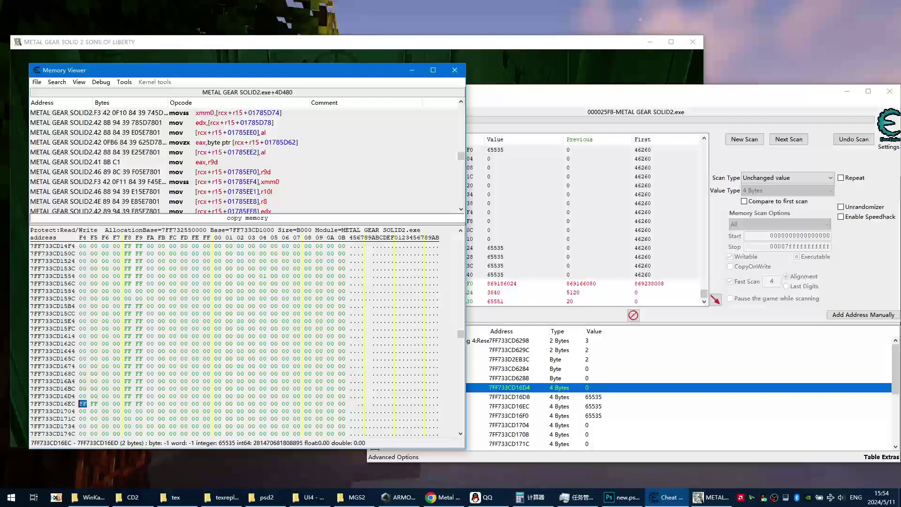
pyautogui.write('0000')
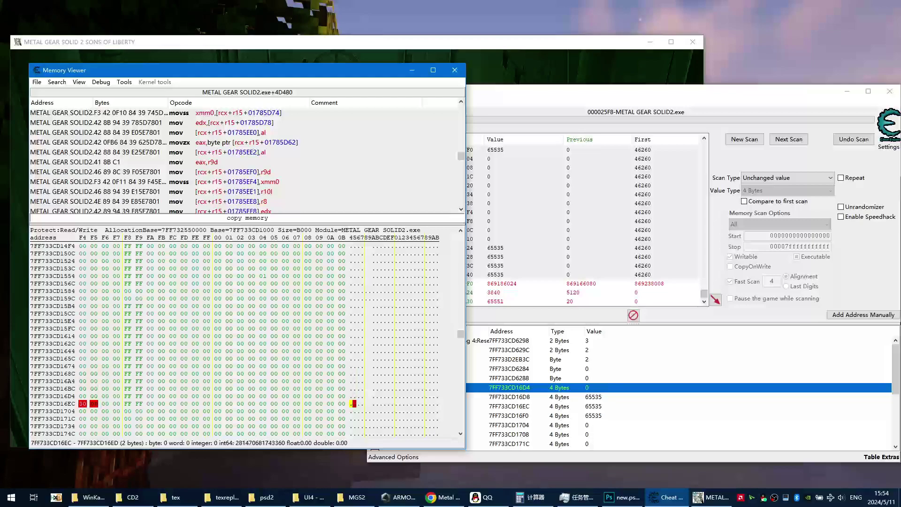
# - Overwrite the first two bytes of memory rows 7FF733CD1824 and 7FF733CD183C with 00 00
pyautogui.scroll(-6, 234, 339)
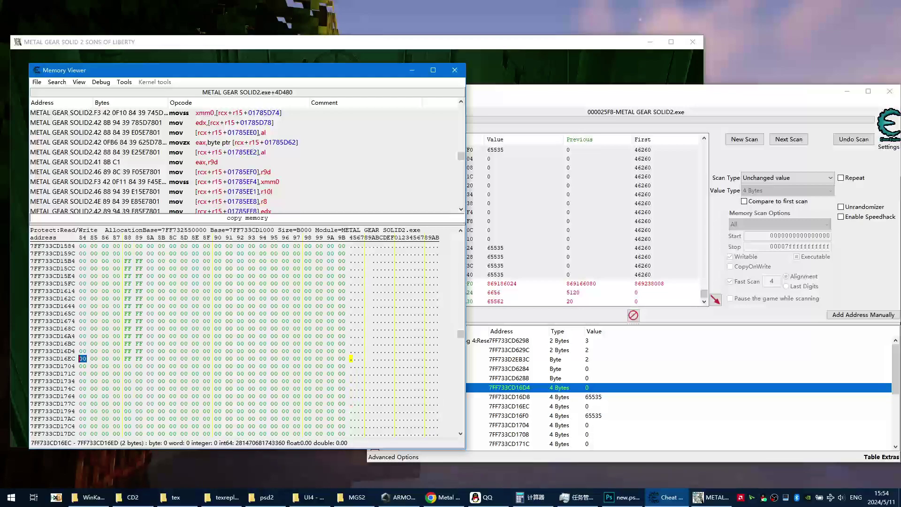
pyautogui.click(82, 365)
pyautogui.write('00 00')
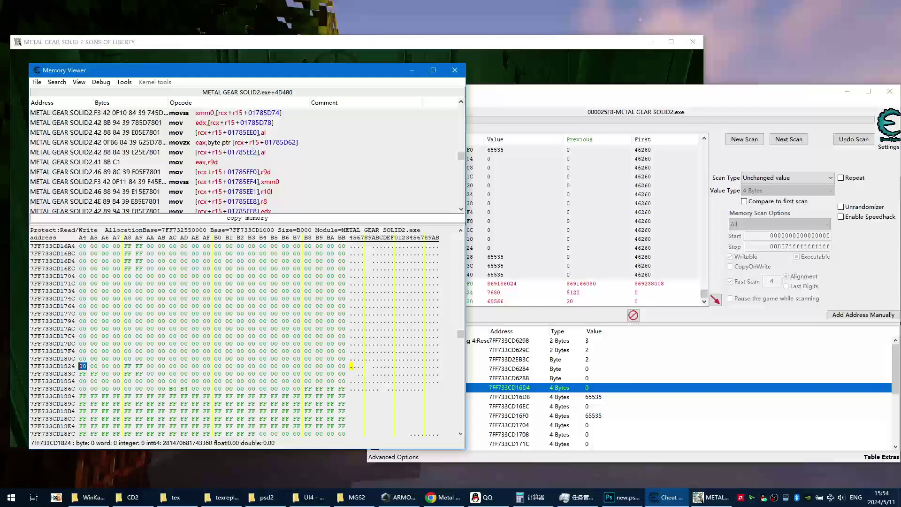
pyautogui.click(83, 373)
pyautogui.write('0000')
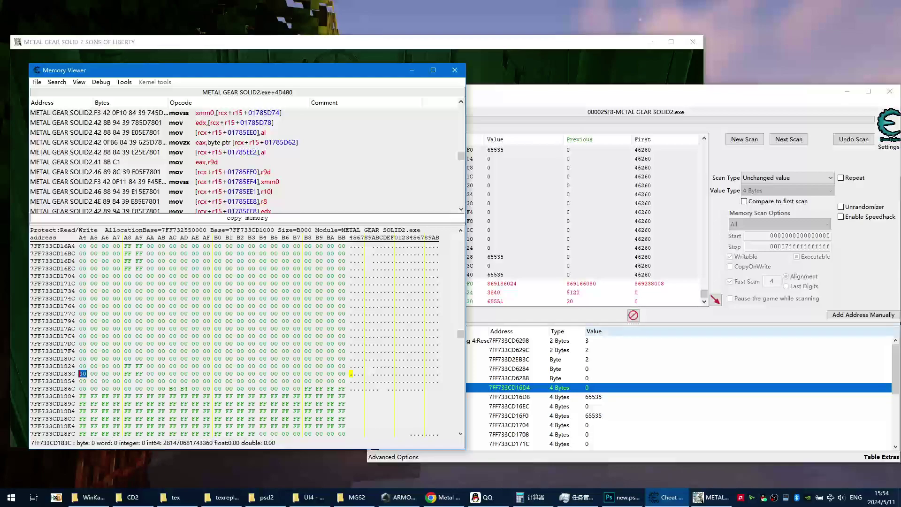
# - Set the BGM ID value to 3 and examine which channel volume rows in memory hold FF FF
pyautogui.click(586, 350)
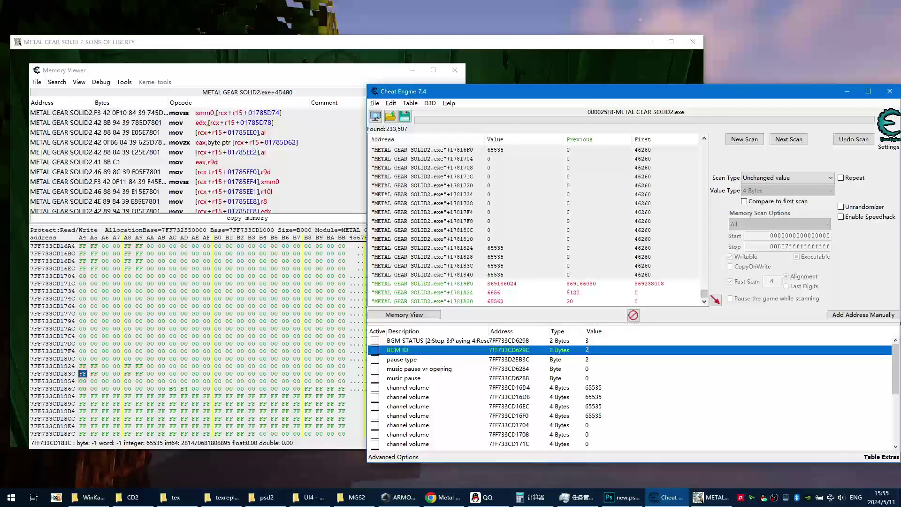
pyautogui.scroll(3, 197, 333)
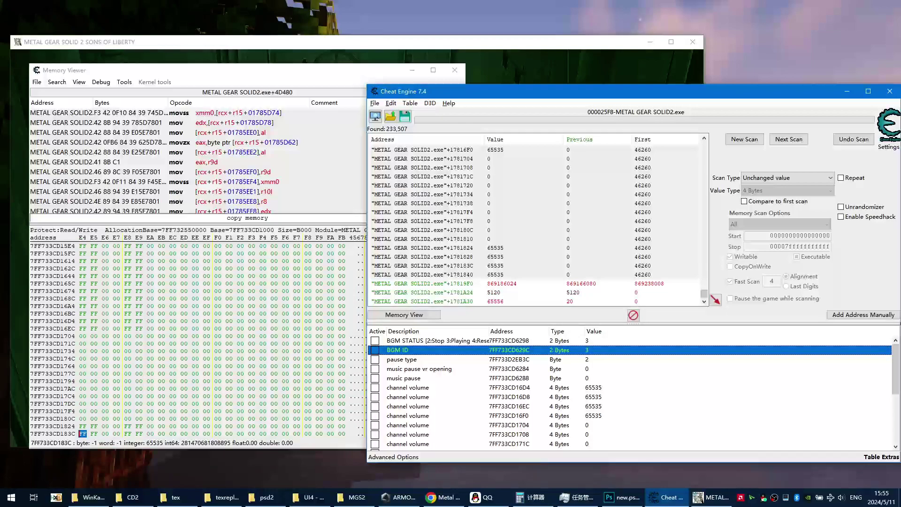
pyautogui.scroll(7, 197, 333)
pyautogui.scroll(1, 197, 334)
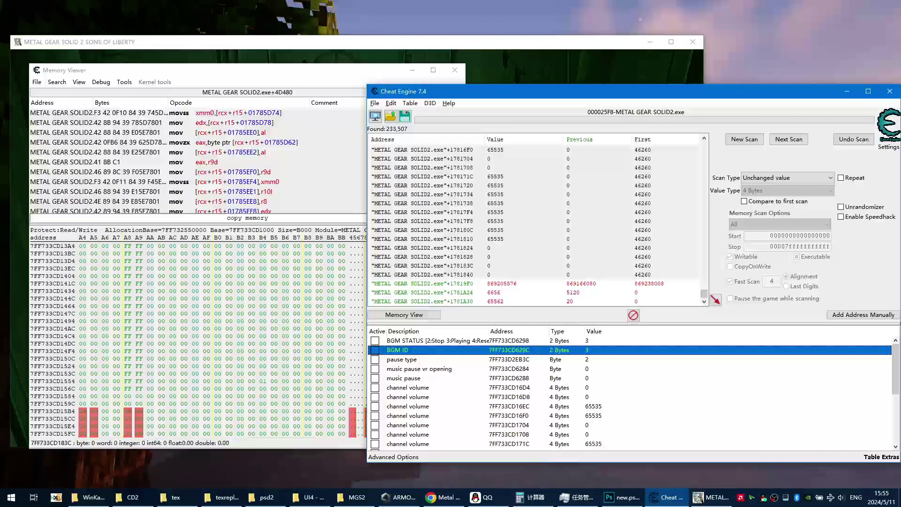
pyautogui.scroll(-4, 198, 332)
pyautogui.scroll(-2, 198, 333)
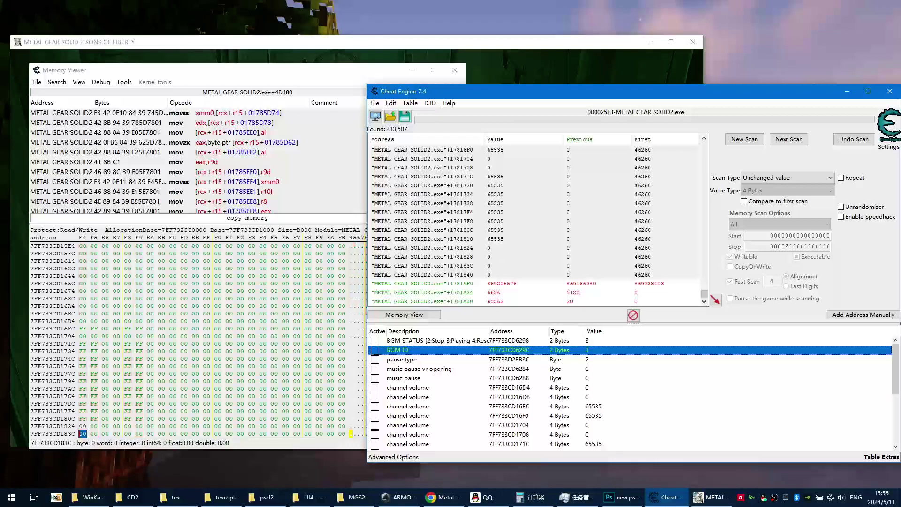
pyautogui.scroll(-3, 197, 328)
pyautogui.scroll(5, 198, 329)
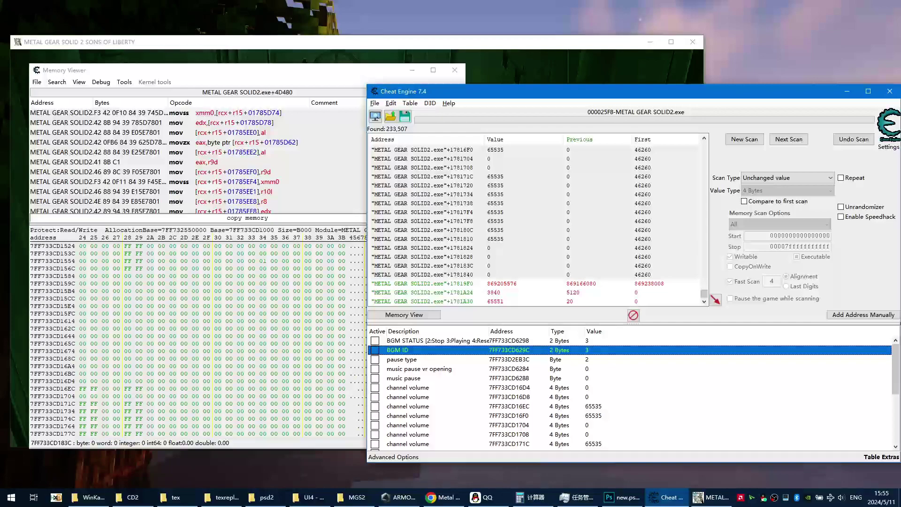
pyautogui.write('3')
# - Write FF FF to the first two bytes of each memory row from 7FF733CD1554 up to 7FF733CD14AC
pyautogui.scroll(5, 197, 340)
pyautogui.moveTo(83, 359); pyautogui.dragTo(105, 358)
pyautogui.click(82, 352)
pyautogui.write('ffff')
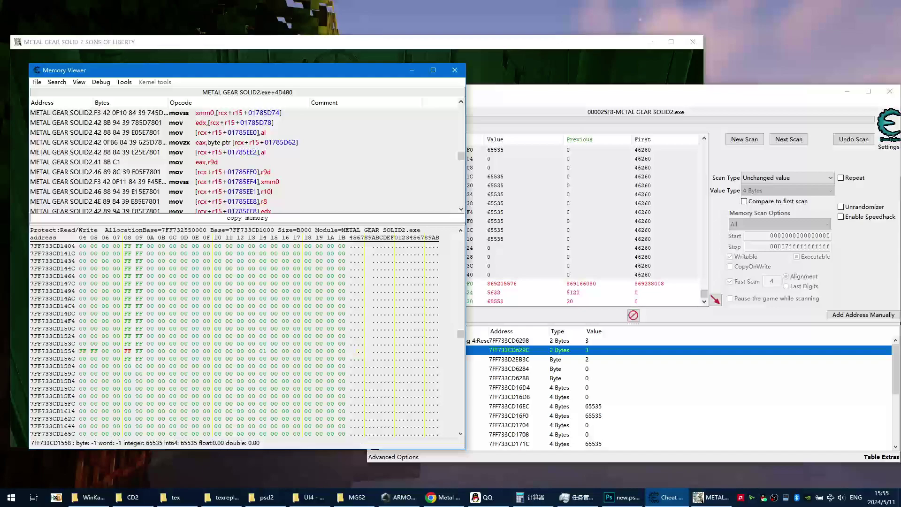
pyautogui.press('Up')
pyautogui.press('Up')
pyautogui.press('Up')
pyautogui.press('Up')
pyautogui.press('Up')
pyautogui.press('Up')
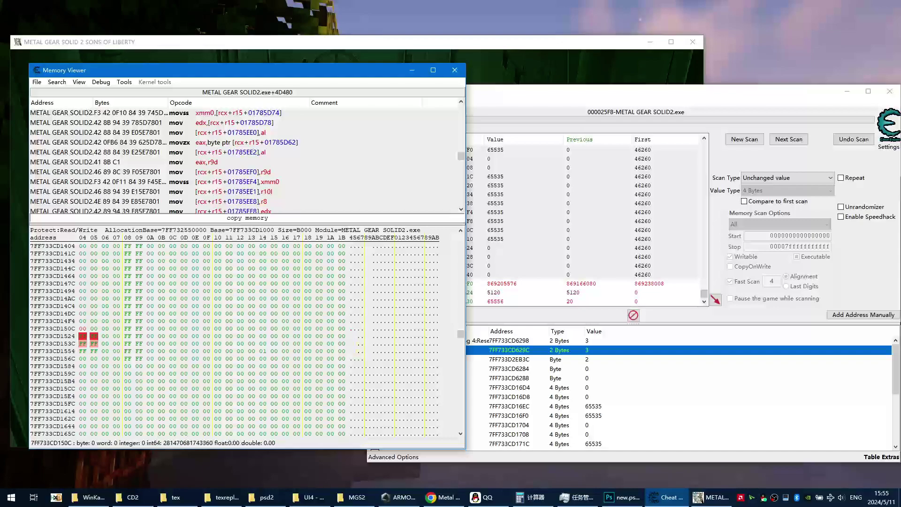
pyautogui.write('FF FF')
pyautogui.press('Up')
pyautogui.write('FF FF')
# - Copy the six bytes FF FF 00 00 FF FF from row 7FF733CD16EC and paste them into rows 7FF733CD16D4 and 7FF733CD1704
pyautogui.scroll(6, 246, 335)
pyautogui.scroll(-4, 247, 336)
pyautogui.scroll(-5, 234, 338)
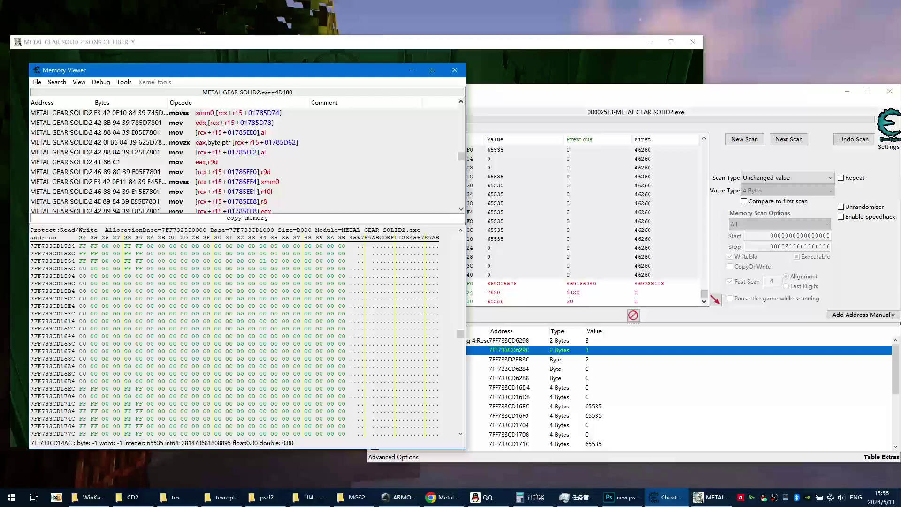
pyautogui.moveTo(82, 389); pyautogui.dragTo(128, 389)
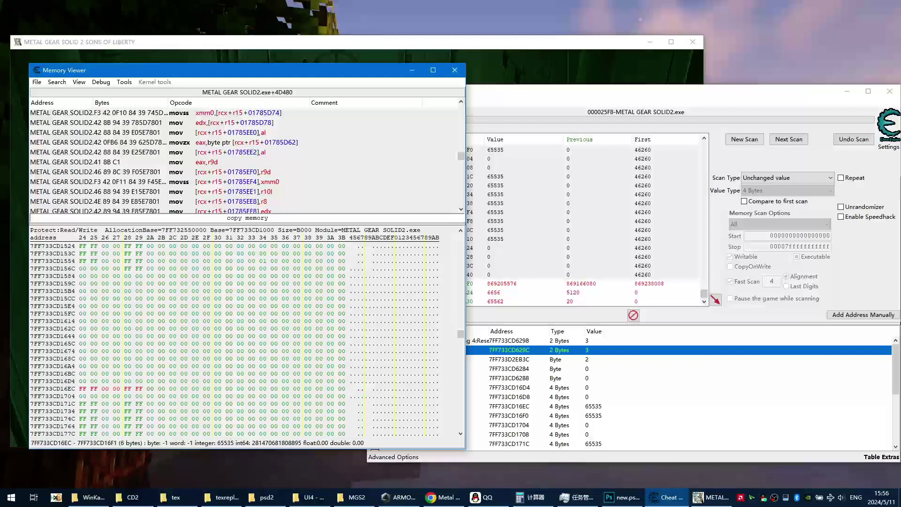
pyautogui.click(83, 381)
pyautogui.write('FF FF 00 00 FF FF')
pyautogui.click(82, 389)
pyautogui.click(83, 395)
# - Paste FF FF 00 00 FF FF at the start of each memory row from 7FF733CD16BC up to 7FF733CD15B4
pyautogui.click(82, 374)
pyautogui.write('FF FF 00 00 FF FF')
pyautogui.press('Up')
pyautogui.write('FF FF 00 00 FF FF')
pyautogui.press('Up')
pyautogui.write('FF FF 00 00 FF FF')
pyautogui.press('Up')
pyautogui.write('FF FF 00 00 FF FF')
pyautogui.press('Up')
pyautogui.write('FF FF 00 00 FF FF')
pyautogui.press('Up')
pyautogui.write('FF FF 00 00 FF FF')
pyautogui.press('Up')
pyautogui.write('FF FF 00 00 FF FF')
pyautogui.press('Up')
pyautogui.write('FF FF 00 00 FF FF')
pyautogui.press('Up')
pyautogui.write('FF FF 00 00 FF FF')
pyautogui.press('Up')
pyautogui.write('FF FF 00 00 FF FF')
pyautogui.press('Up')
pyautogui.write('FF FF 00 00 FF FF')
pyautogui.press('Up')
pyautogui.write('FF FF 00 00 FF FF')
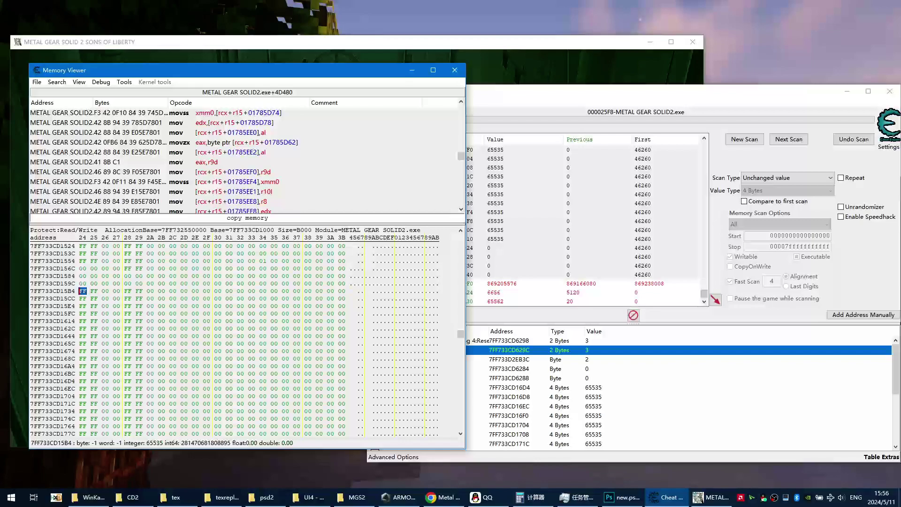
# - Paste FF FF 00 00 FF FF into memory rows 7FF733CD159C and 7FF733CD1584, and check the channel rows below
pyautogui.hotkey('alt', 'Tab')
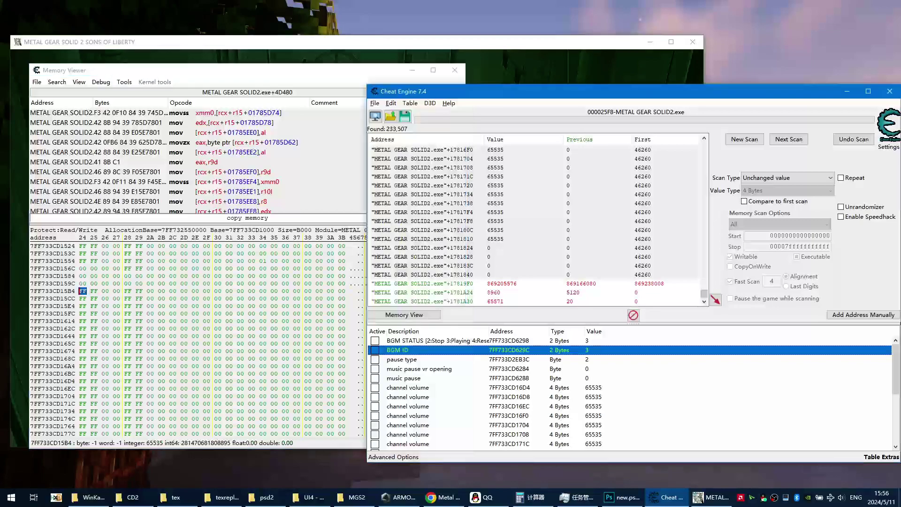
pyautogui.scroll(2, 197, 338)
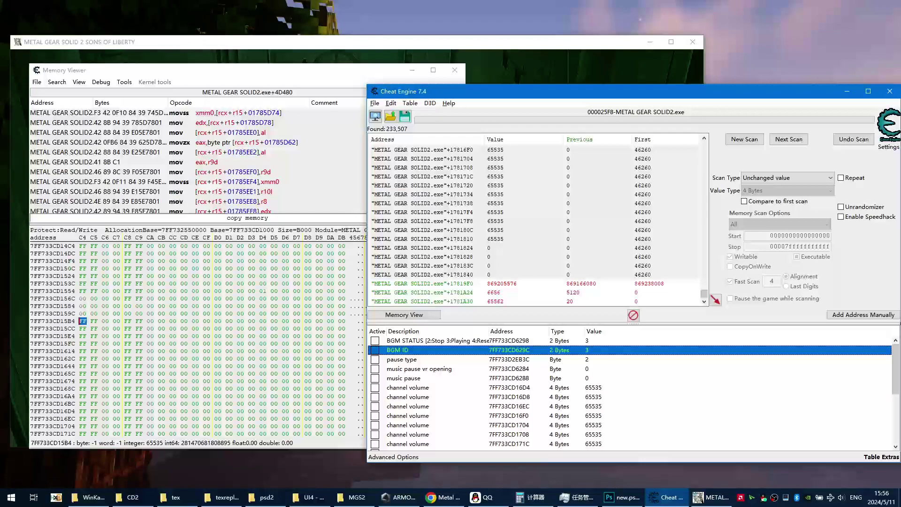
pyautogui.click(82, 313)
pyautogui.write('FF FF 00 00 FF FF')
pyautogui.click(83, 307)
pyautogui.write('FF FF 00 00 FF FF')
pyautogui.click(83, 299)
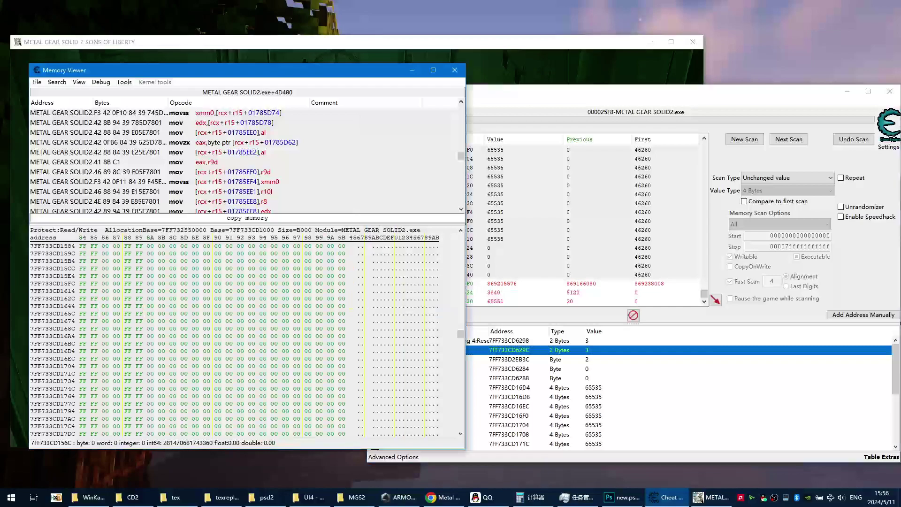
pyautogui.scroll(-7, 197, 338)
pyautogui.scroll(-1, 234, 338)
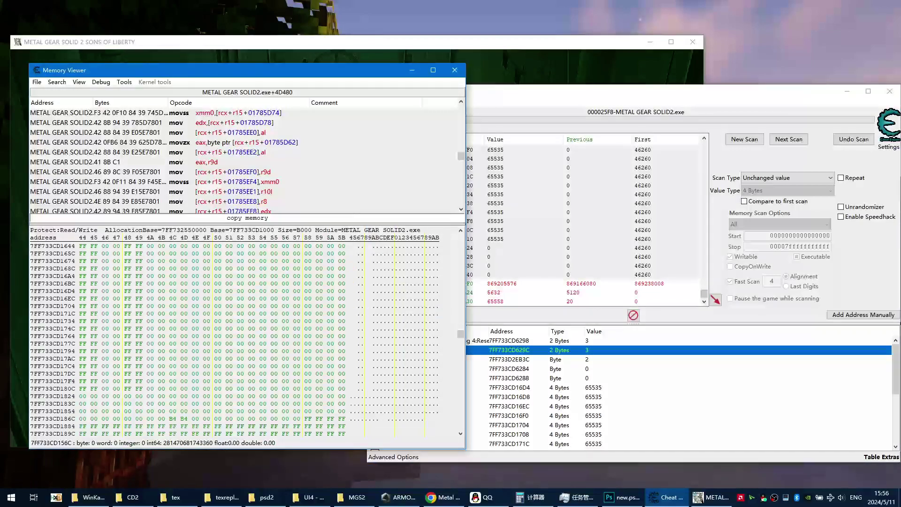
pyautogui.hotkey('alt', 'Tab')
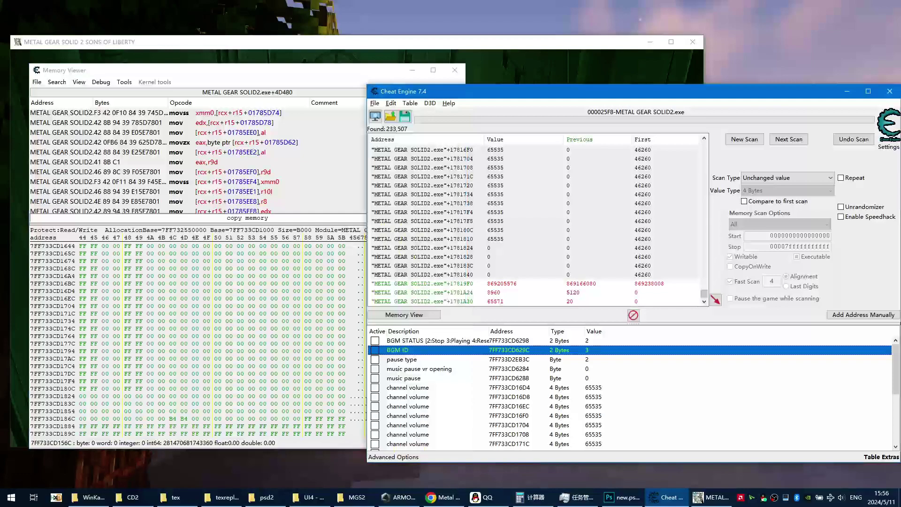